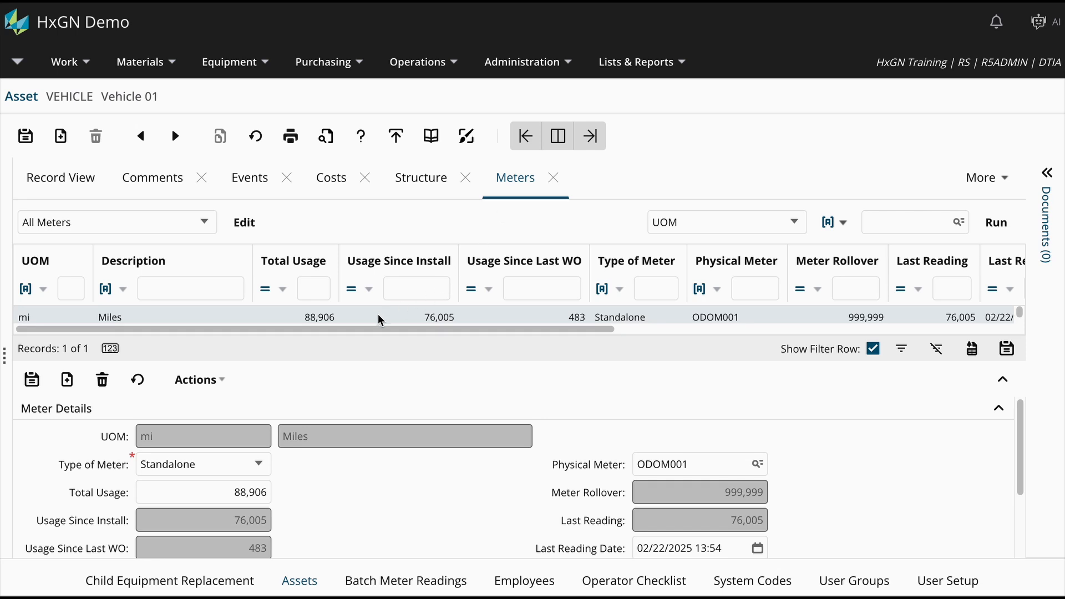
# Submit a new meter reading for the vehicle's Miles meter with entry type Reading and a value of 77,111.
pyautogui.click(218, 381)
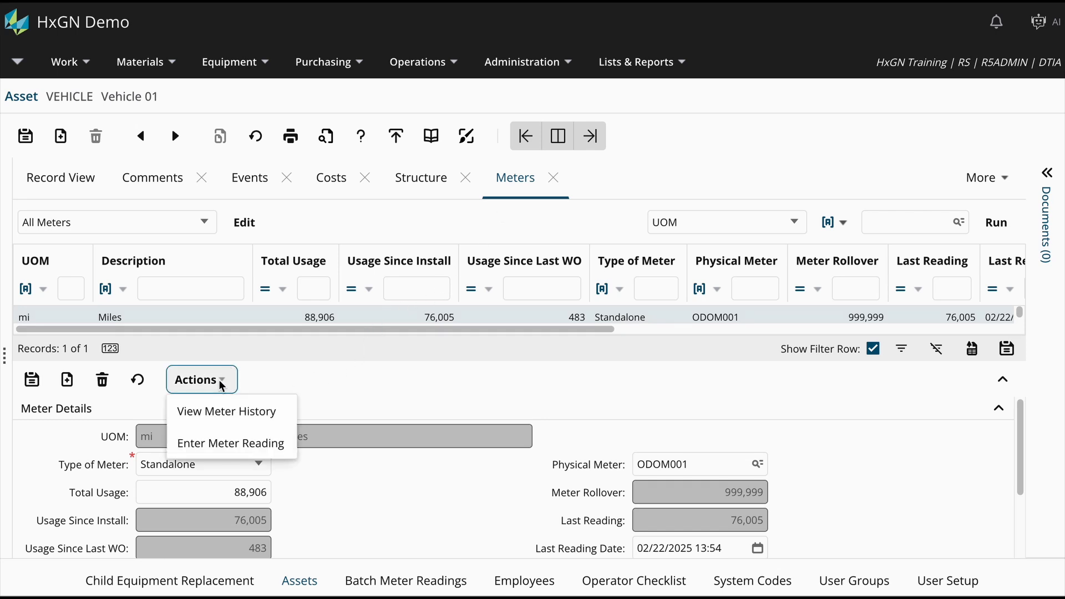
pyautogui.click(289, 444)
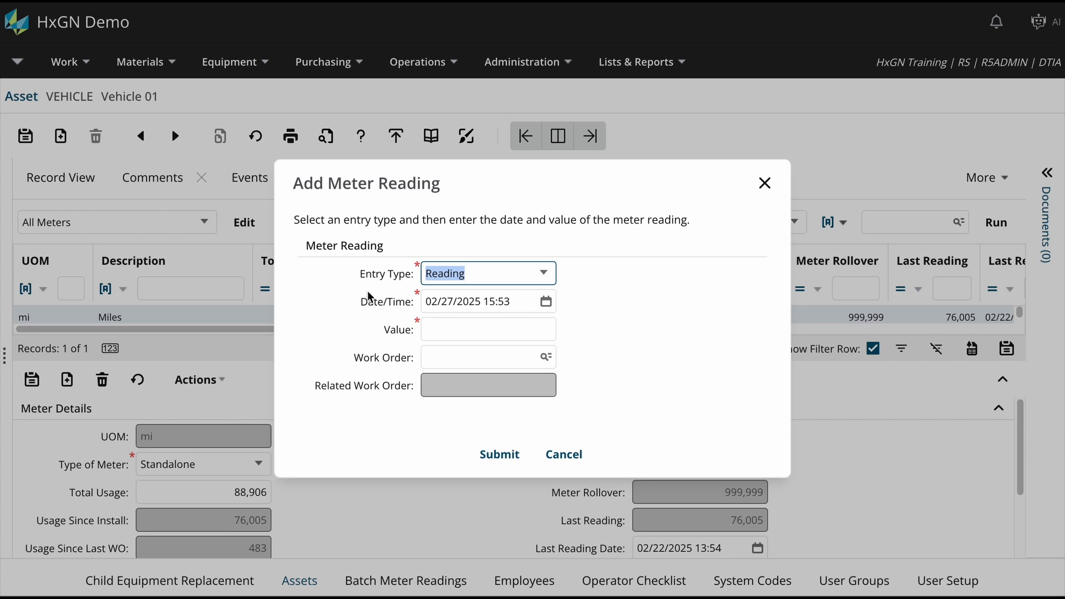
pyautogui.click(548, 273)
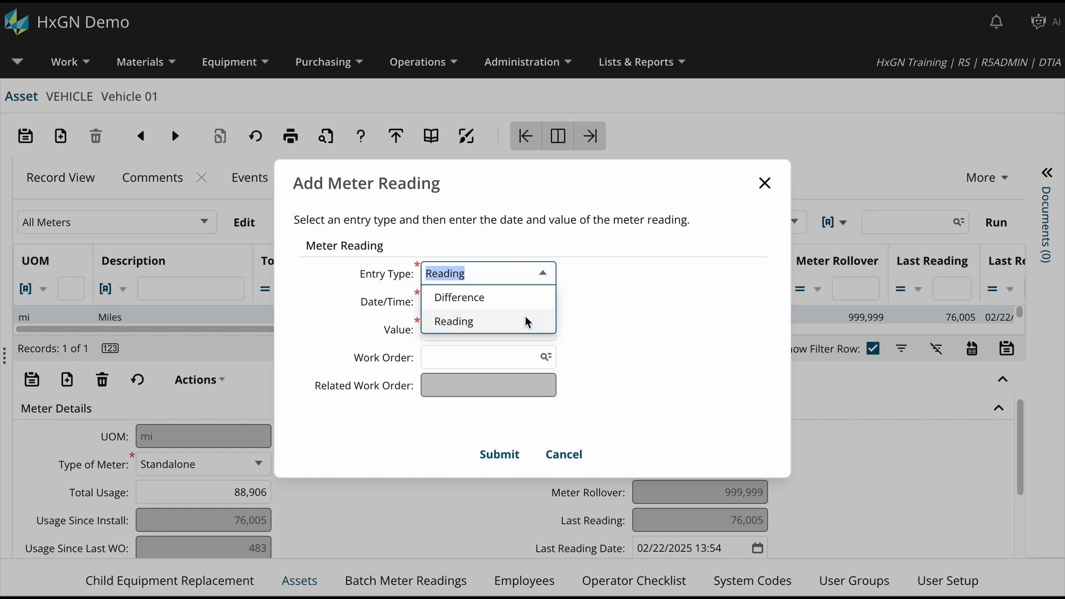
pyautogui.click(525, 320)
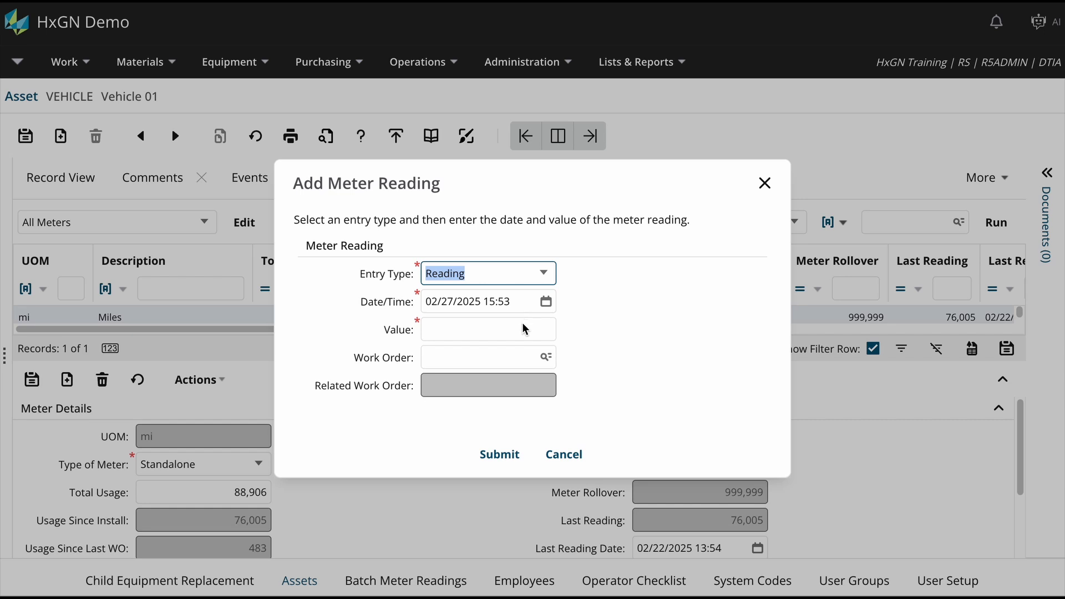
pyautogui.click(519, 333)
pyautogui.write('77')
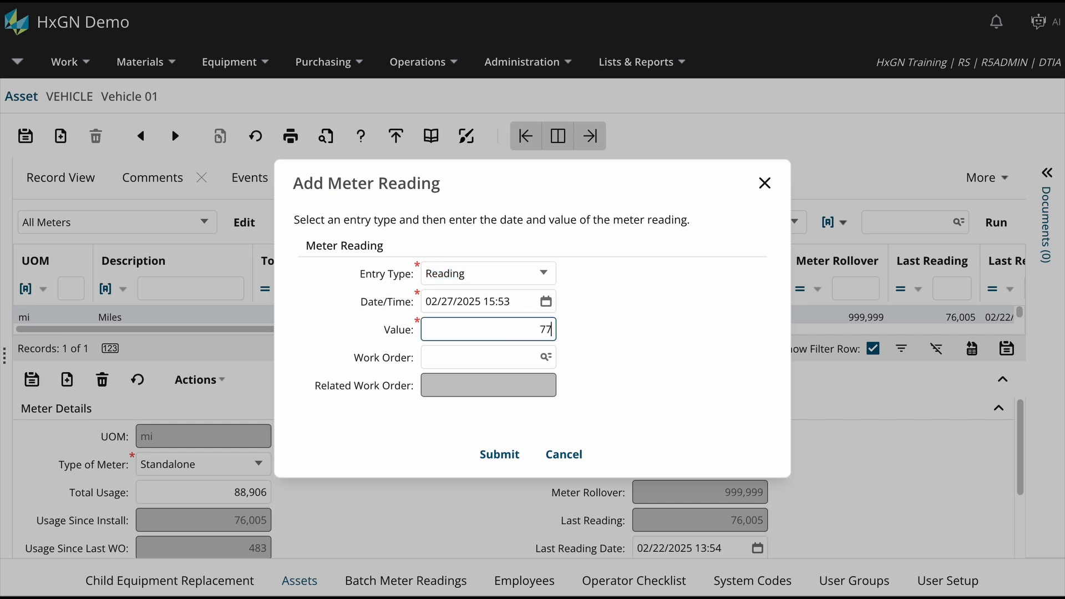
pyautogui.write('111')
pyautogui.click(512, 356)
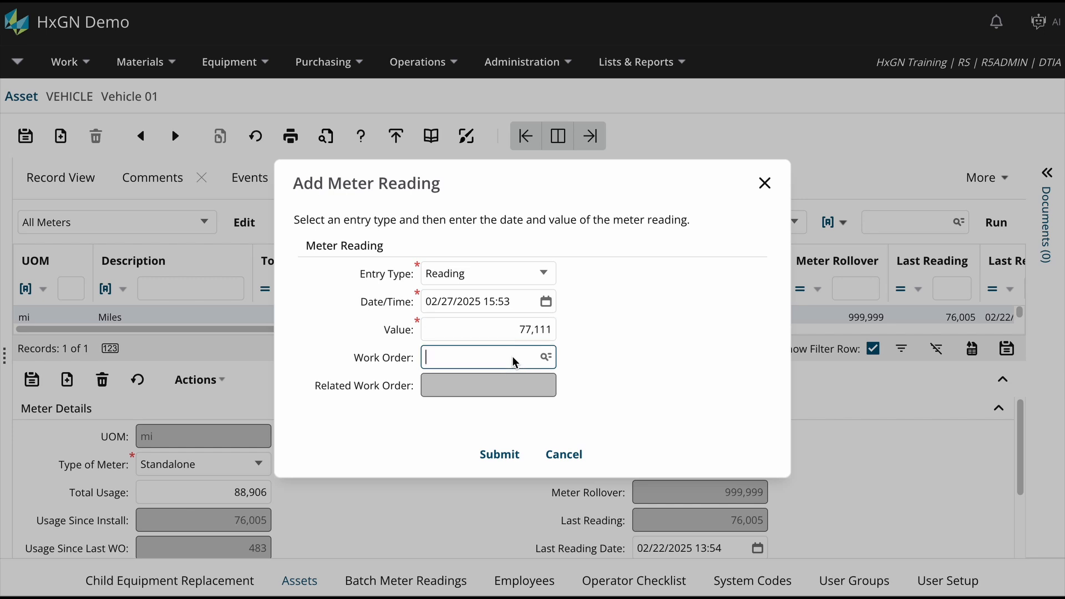
pyautogui.click(500, 462)
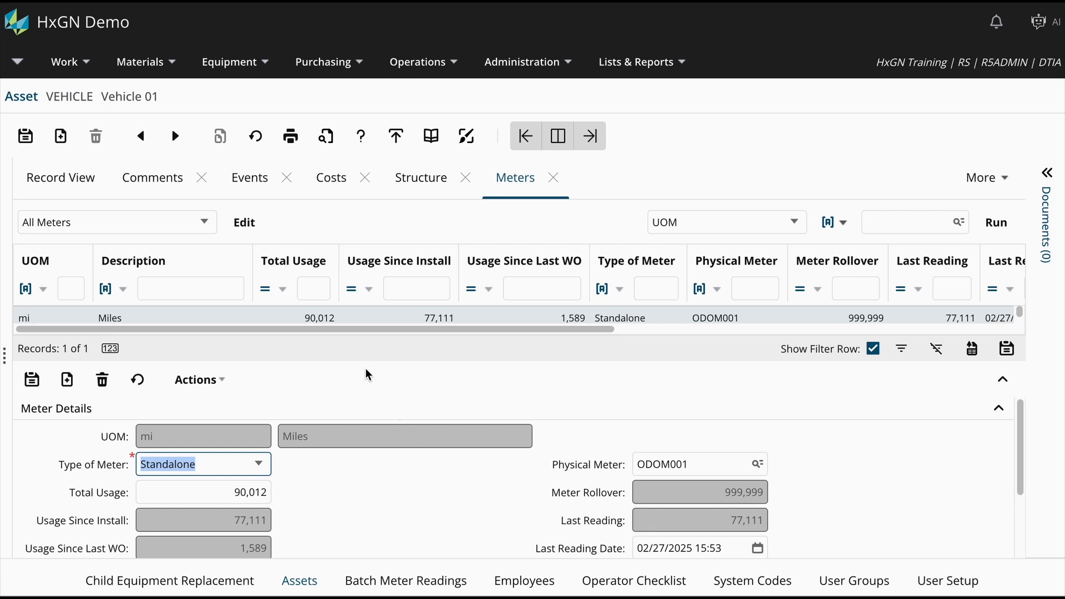
# Open the Batch Meter Readings screen among the equipment processes.
pyautogui.click(264, 63)
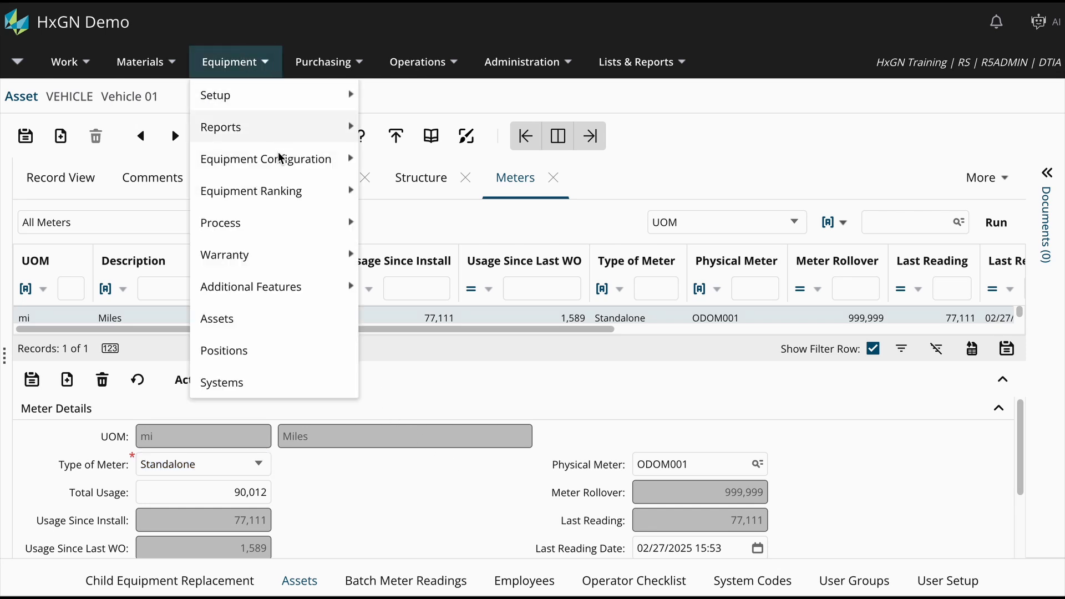
pyautogui.moveTo(280, 226)
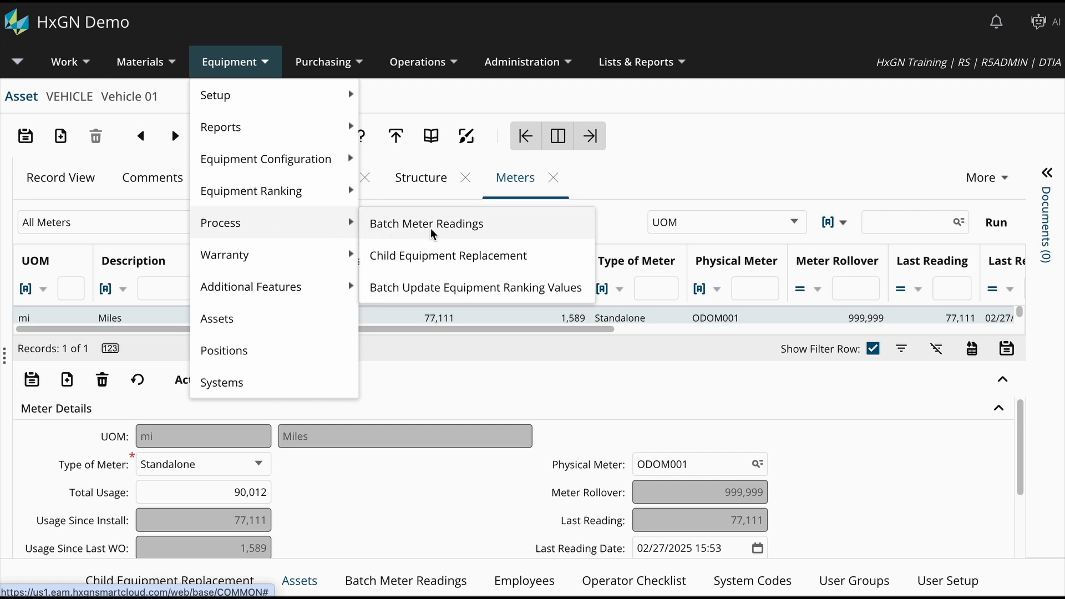
pyautogui.click(503, 230)
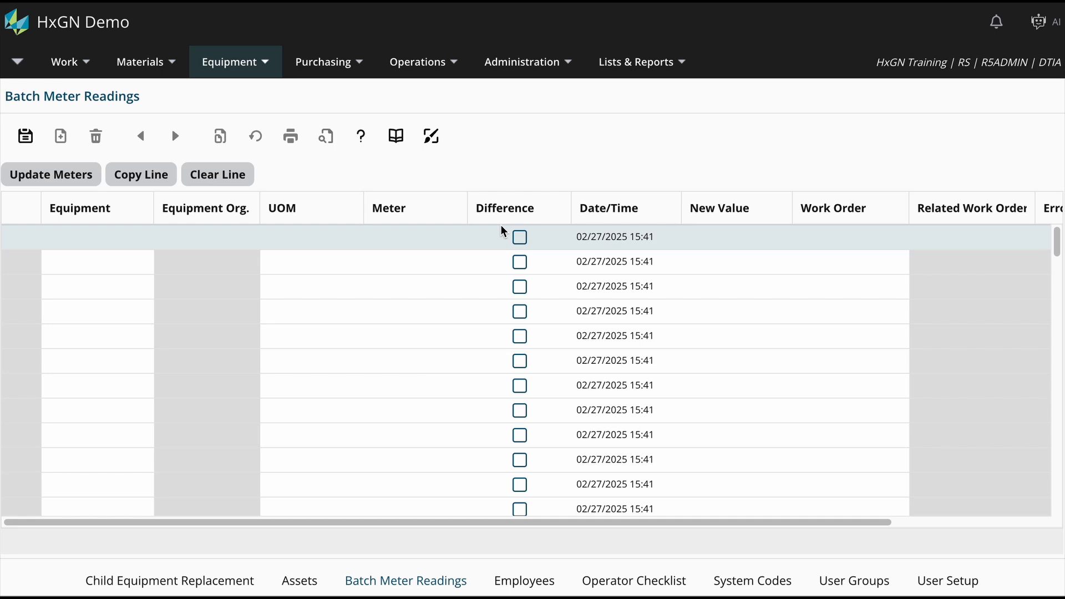
# Fill in the first batch line for equipment VEHICLE with UOM mi, meter ODOM001 and a new value of 77111.
pyautogui.click(127, 239)
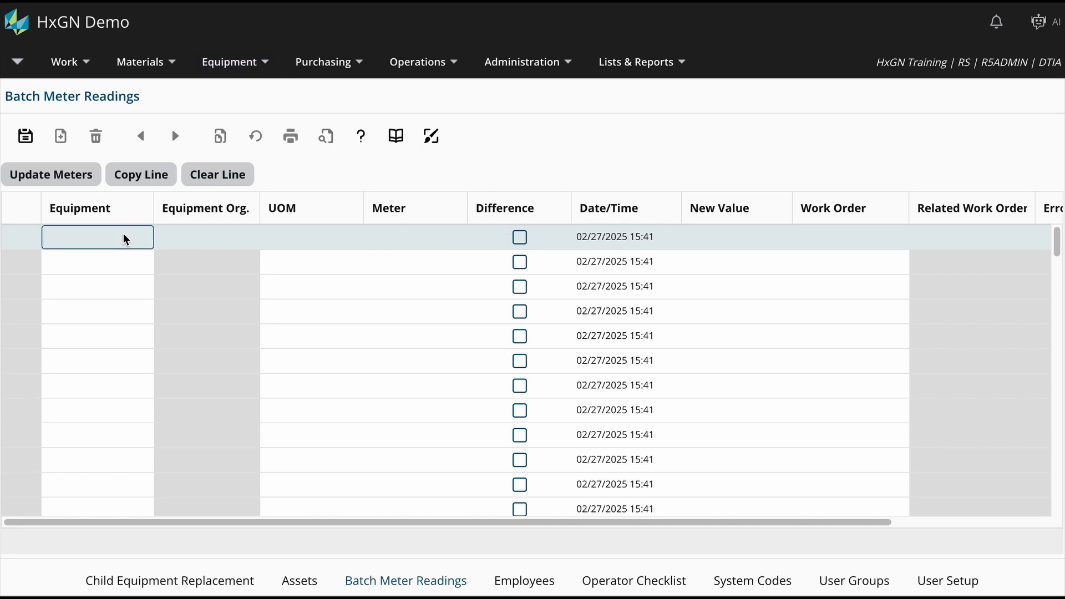
pyautogui.write('VEHICLE')
pyautogui.press('Tab')
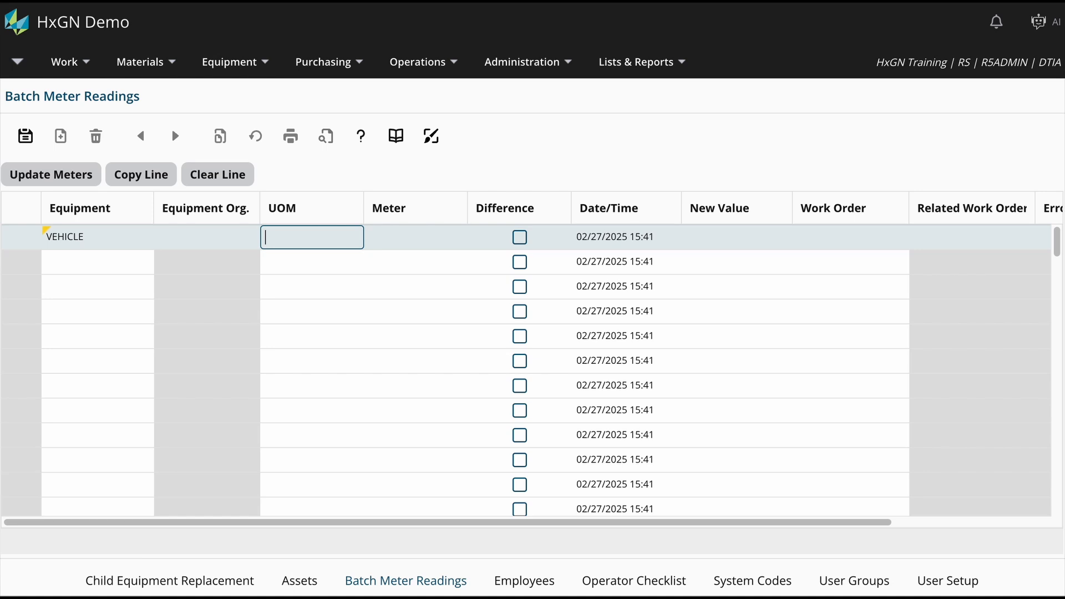
pyautogui.write('mi')
pyautogui.press('Tab')
pyautogui.write('ODO')
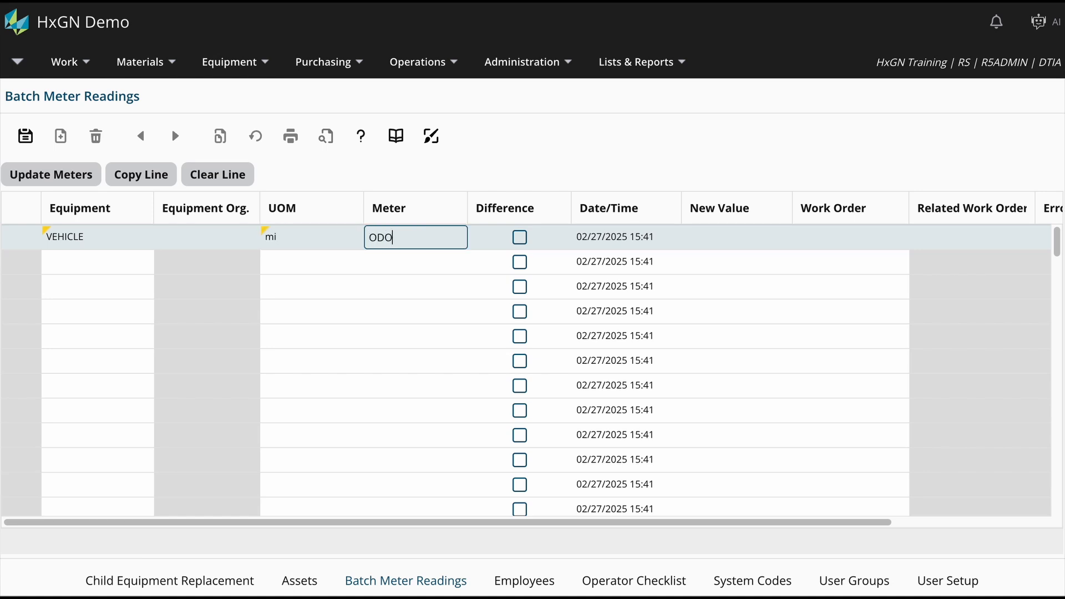
pyautogui.write('M001')
pyautogui.press('Tab')
pyautogui.press('Tab')
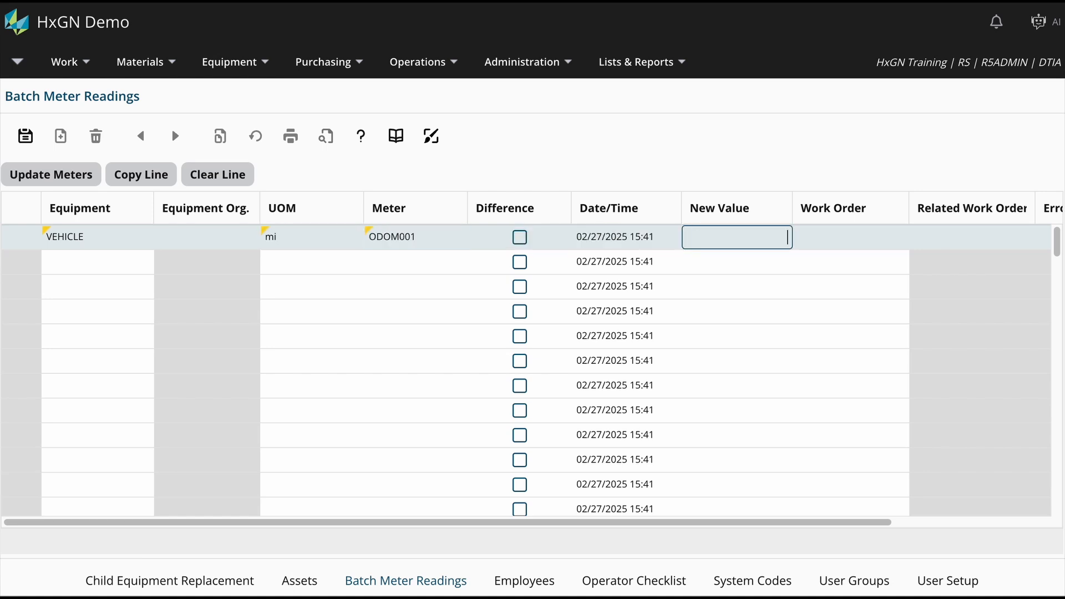
pyautogui.write('77111')
pyautogui.press('Tab')
pyautogui.press('Tab')
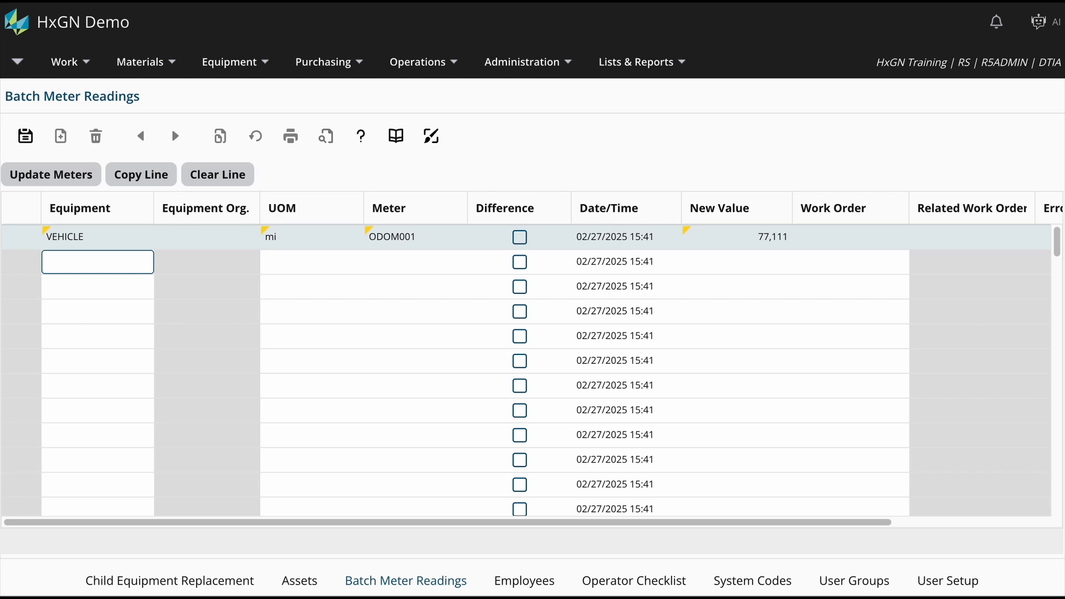
# Look up VALVE in the equipment list for the second line, choose VALVE01, and set its new value to 502.
pyautogui.press('F9')
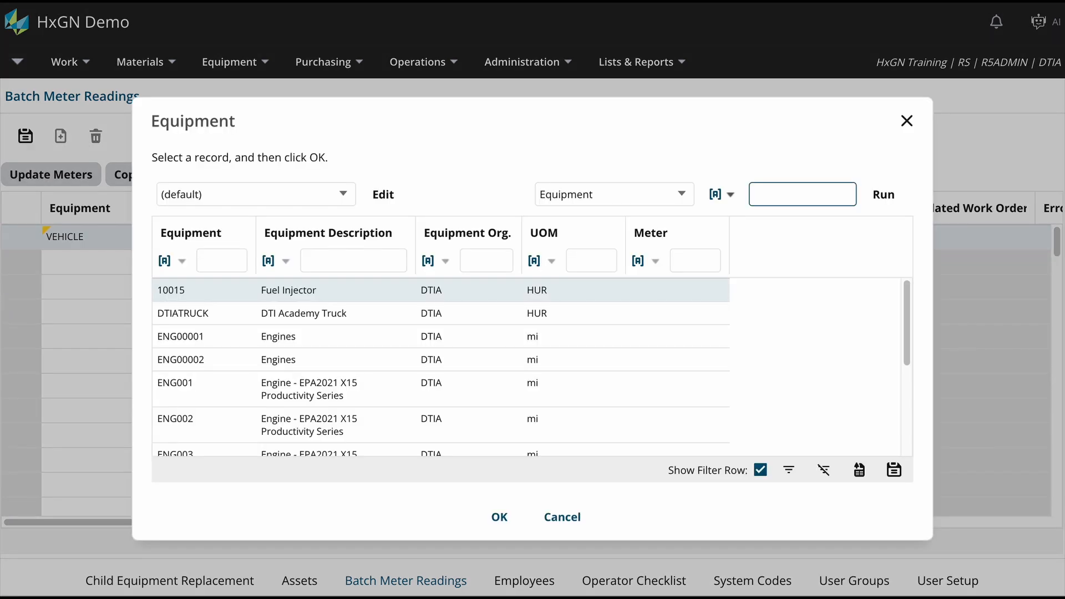
pyautogui.write('VALVE')
pyautogui.press('Return')
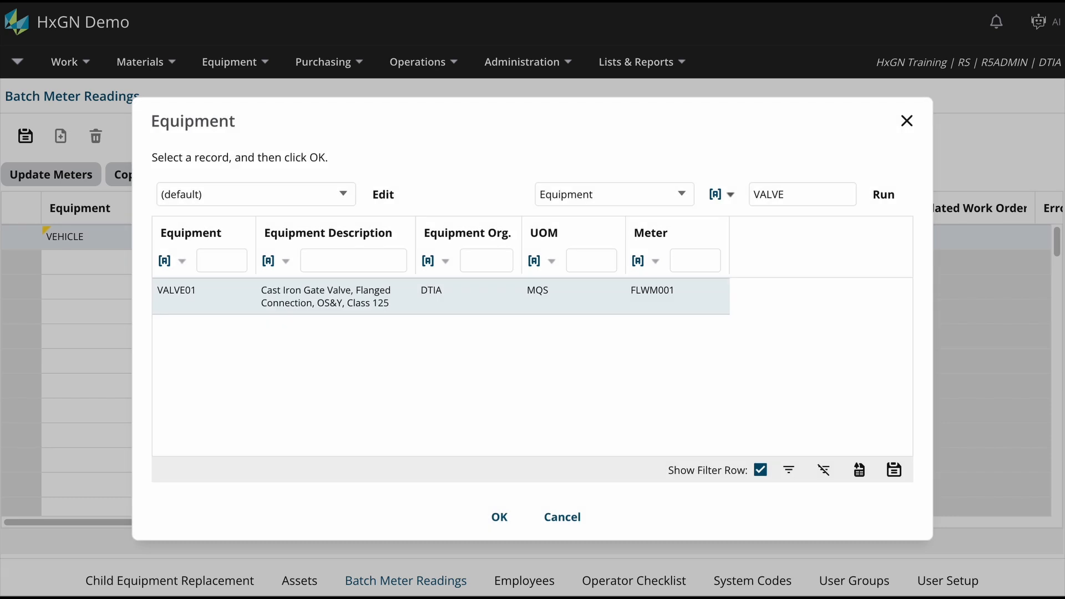
pyautogui.doubleClick(215, 305)
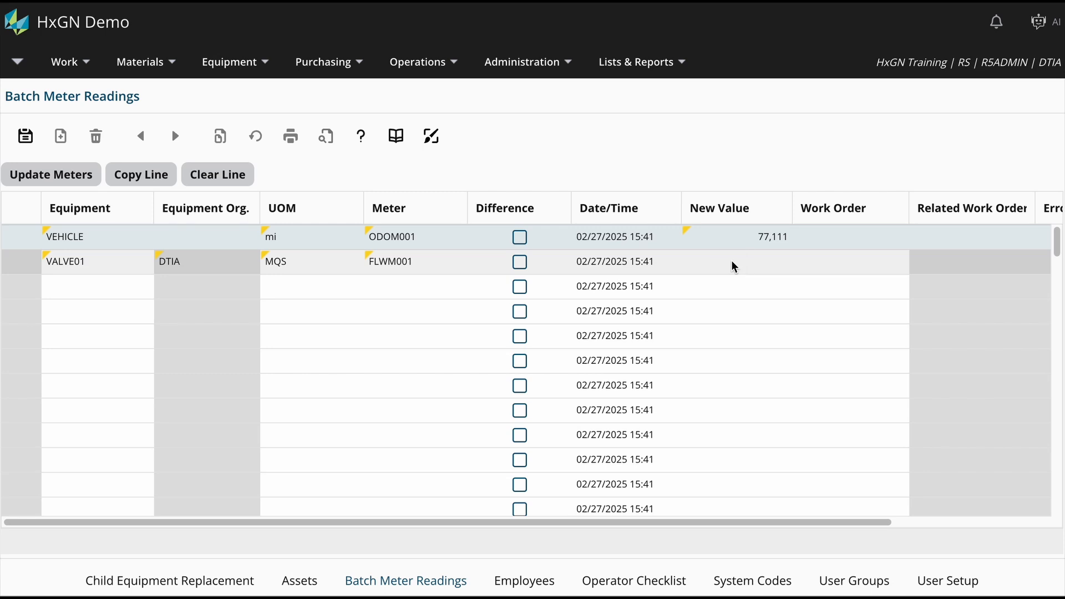
pyautogui.click(732, 260)
pyautogui.write('502')
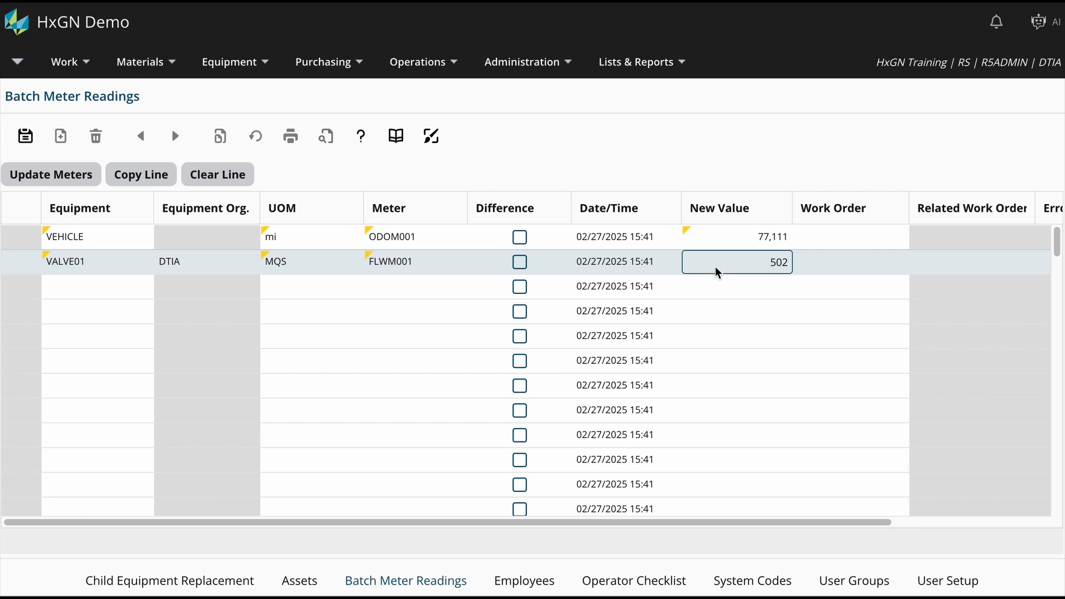
# Clear the VEHICLE line from the batch.
pyautogui.click(450, 237)
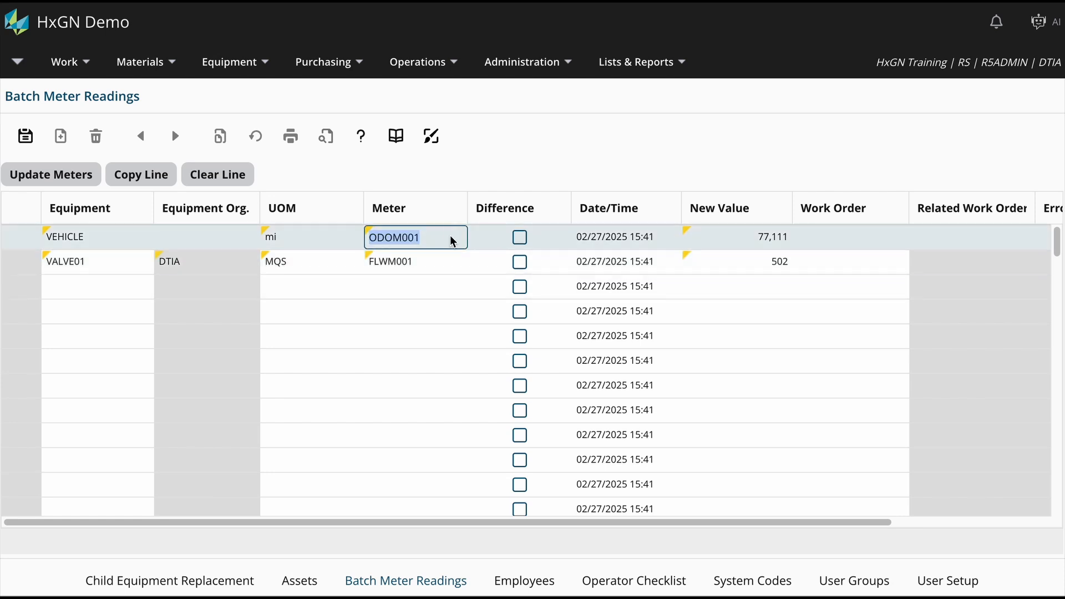
pyautogui.click(236, 178)
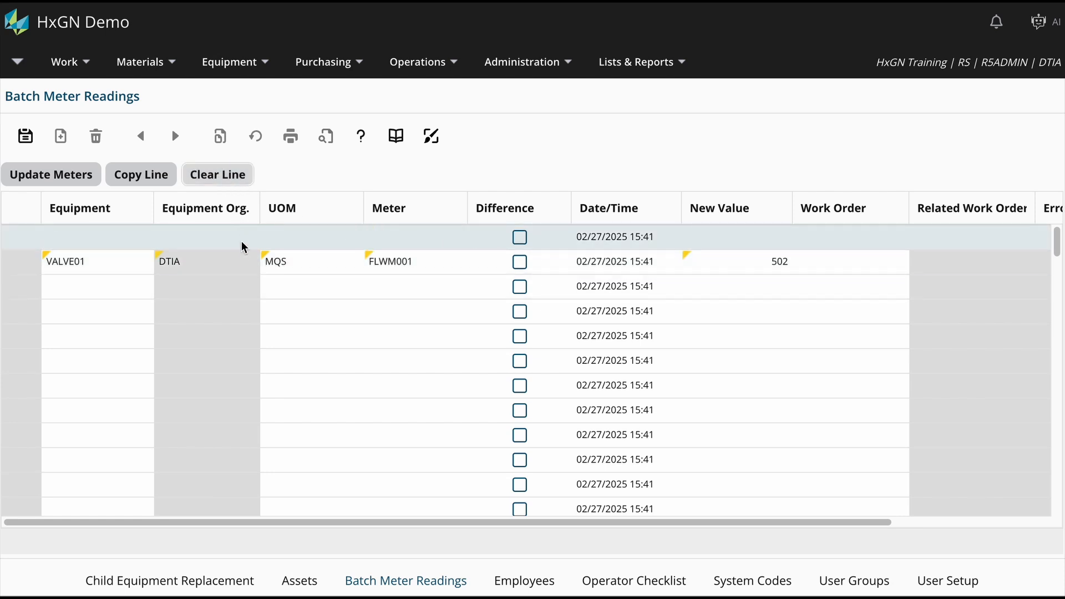
# Copy the VALVE01 line and set the copy's date to 02/26/2025.
pyautogui.click(241, 263)
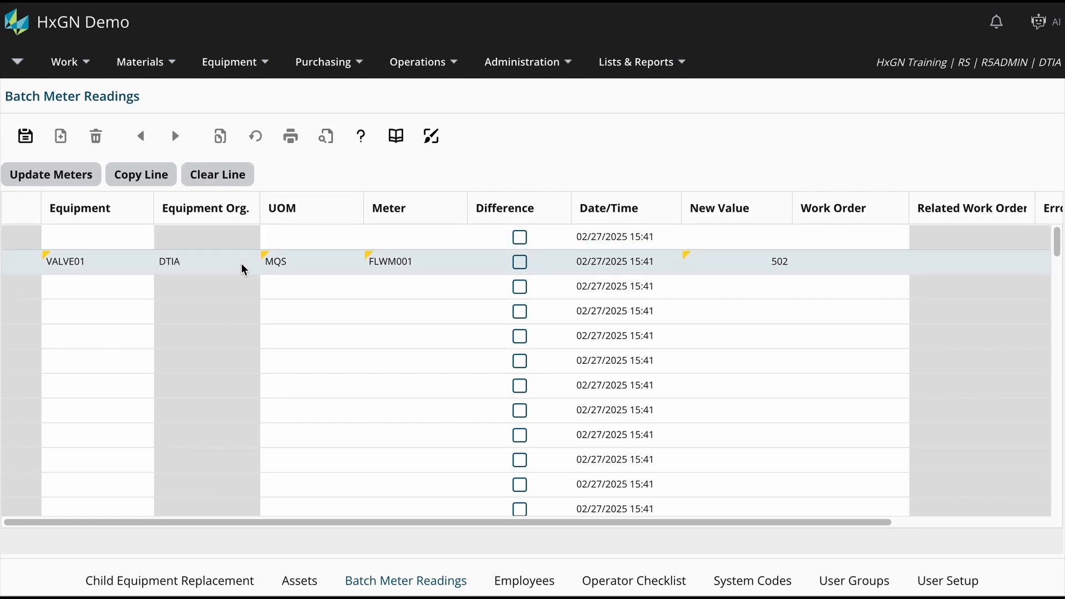
pyautogui.click(153, 182)
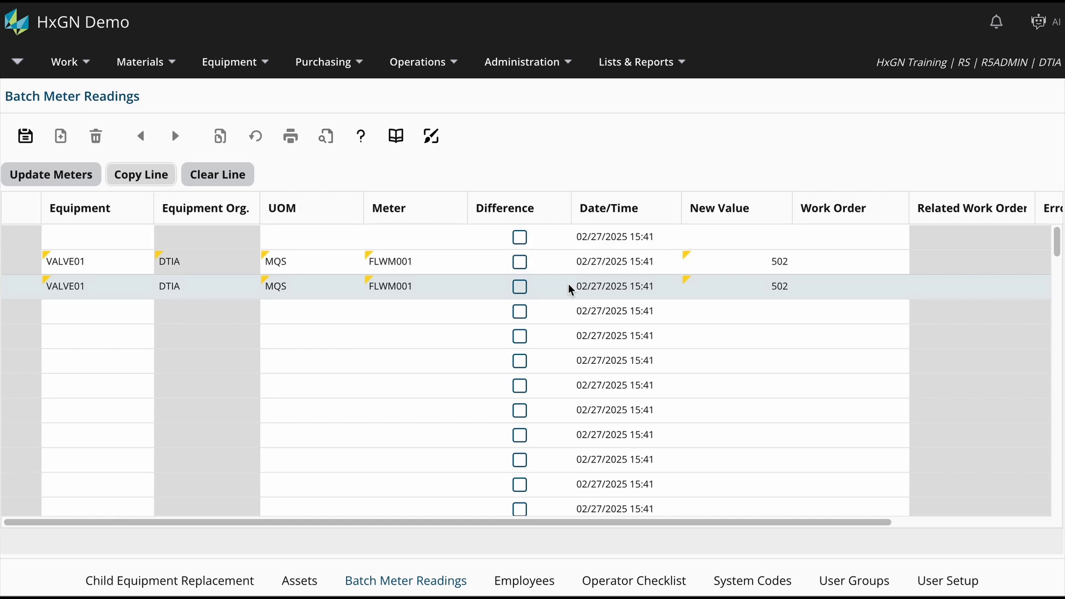
pyautogui.click(659, 288)
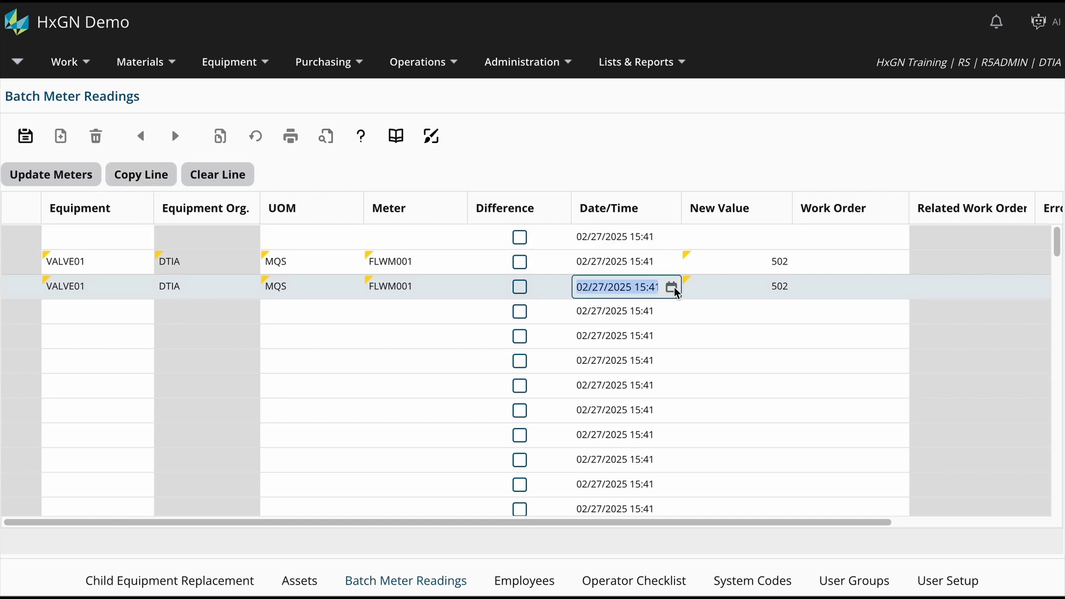
pyautogui.click(672, 288)
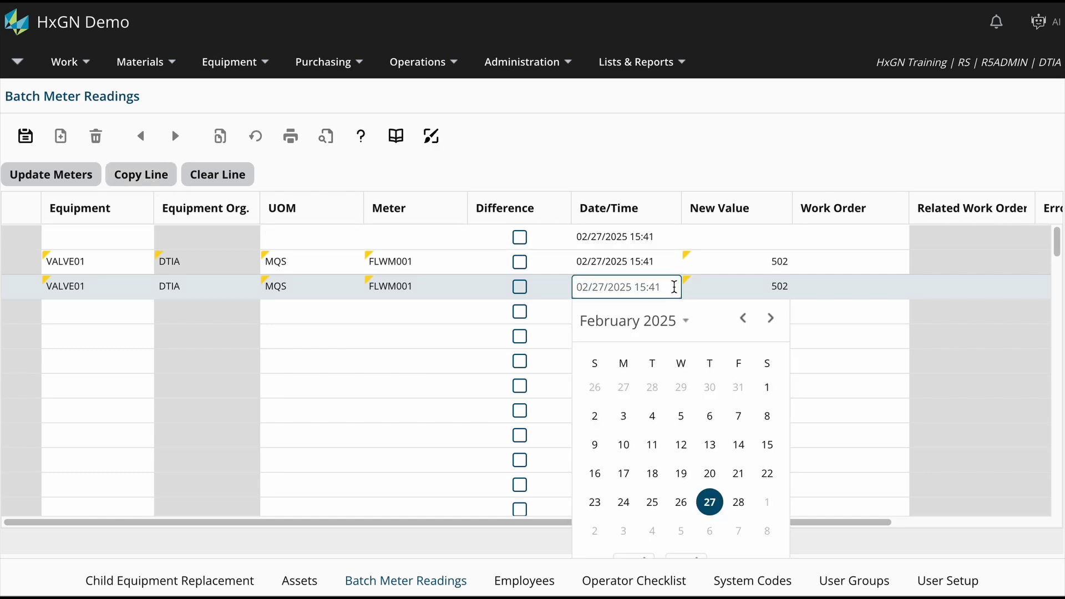
pyautogui.click(681, 502)
# Set the copied VALVE01 line's new value to 500 and submit the batch to update the meters.
pyautogui.click(762, 284)
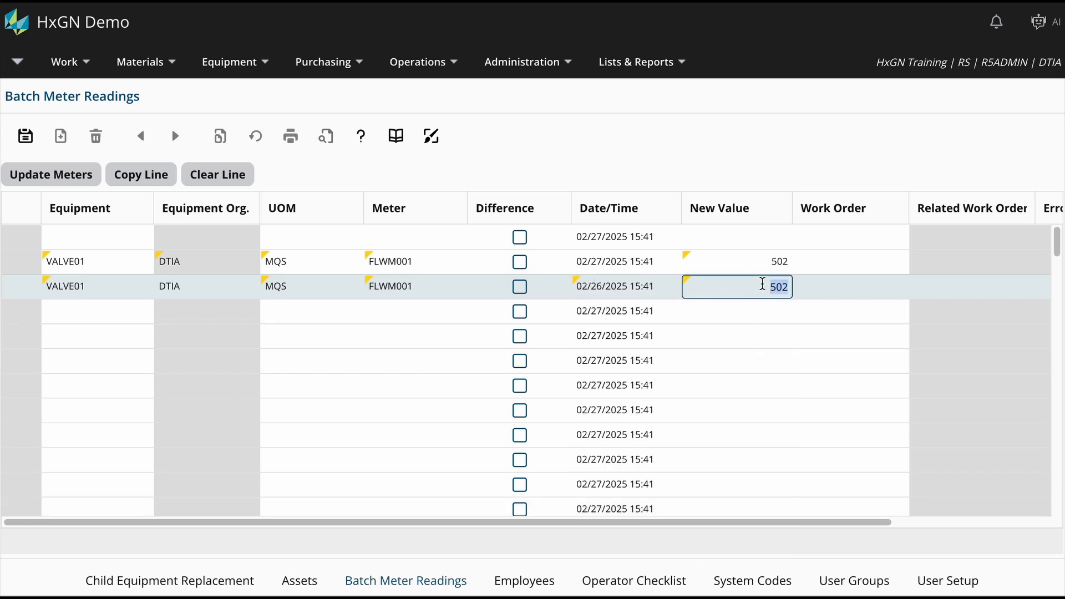
pyautogui.write('500')
pyautogui.click(31, 141)
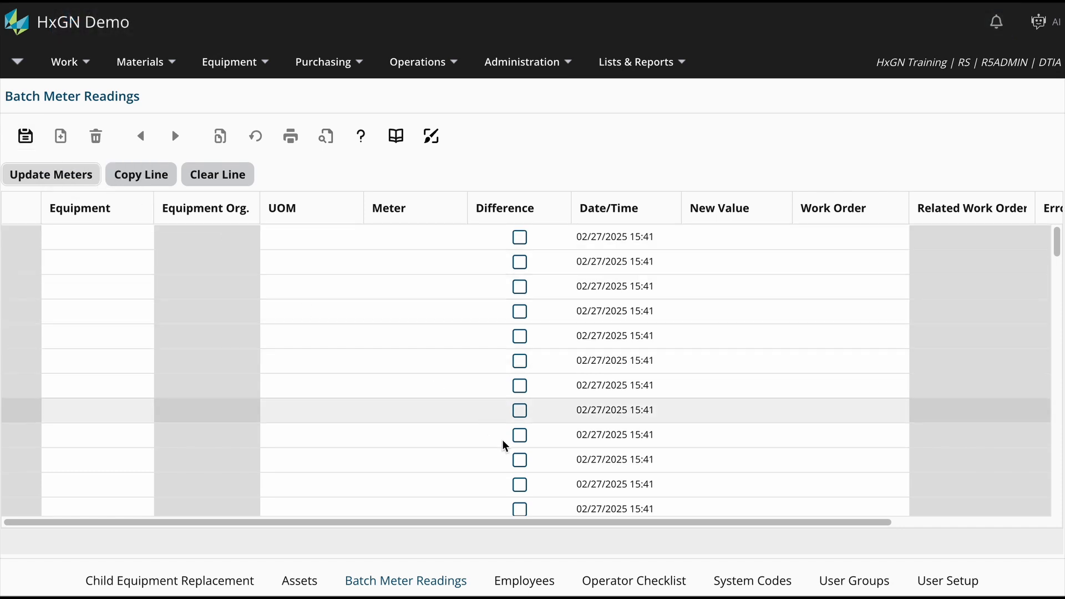
# Switch to the Operator Checklist screen.
pyautogui.click(591, 589)
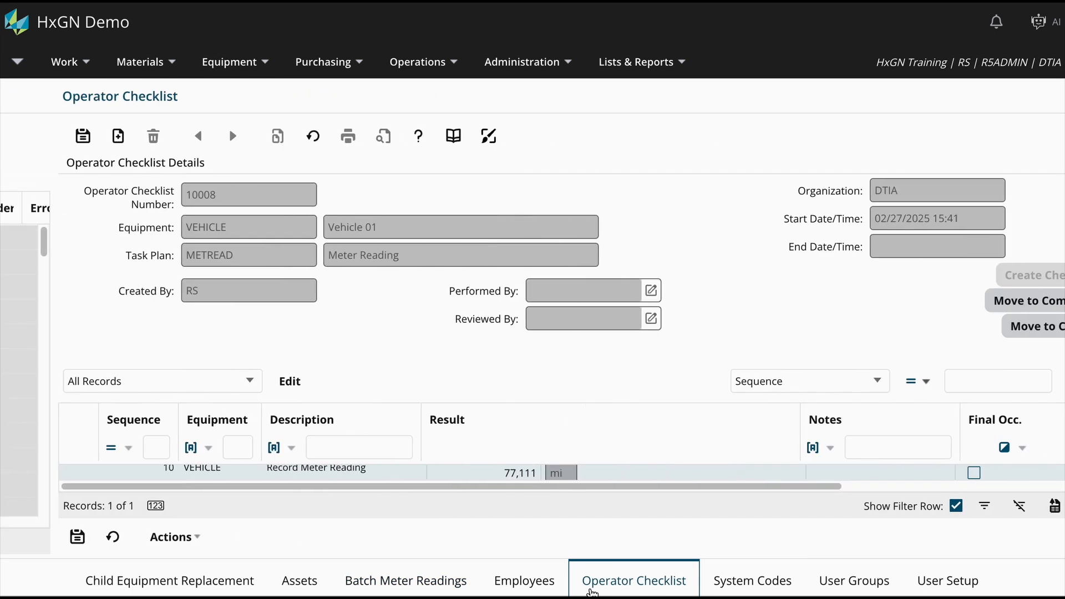